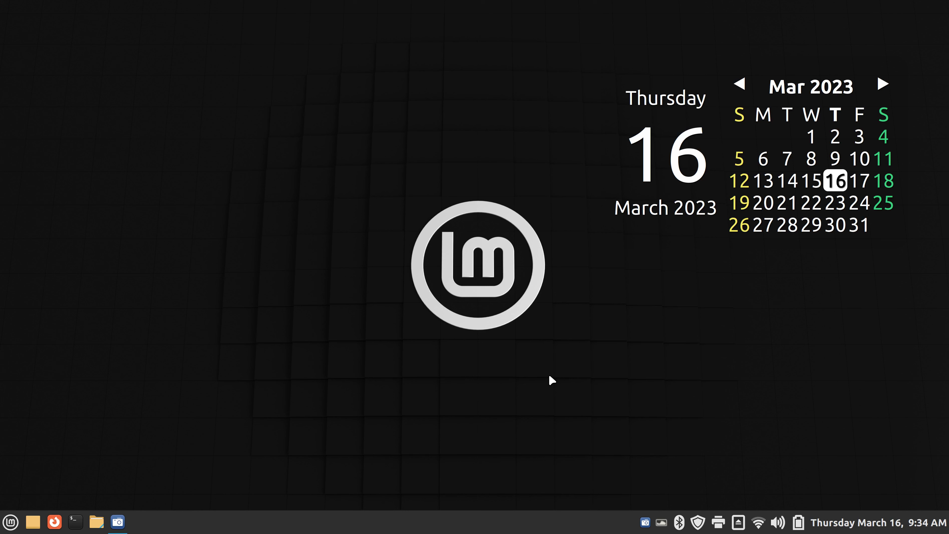
Launch the Welcome Screen by searching 'we' in the menu, then move its window up and left
left_click(11, 522)
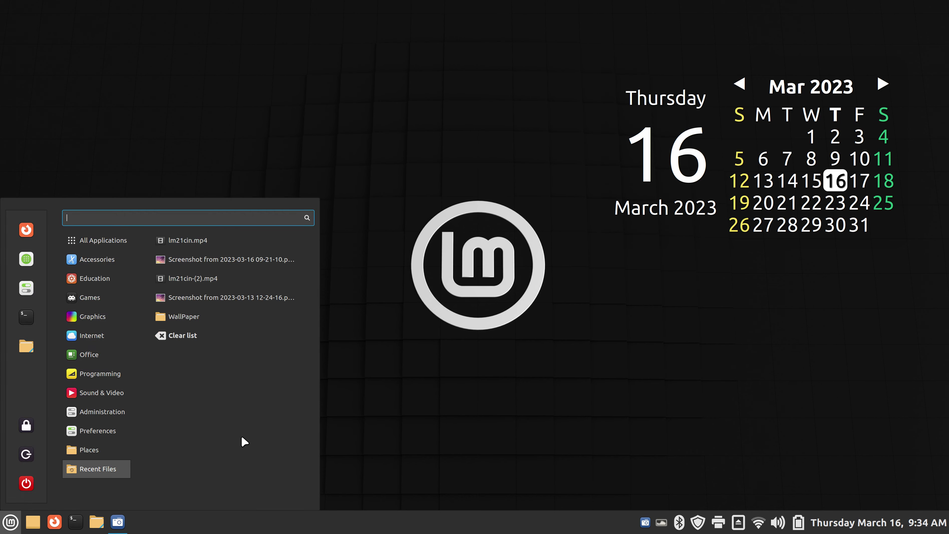
type("we")
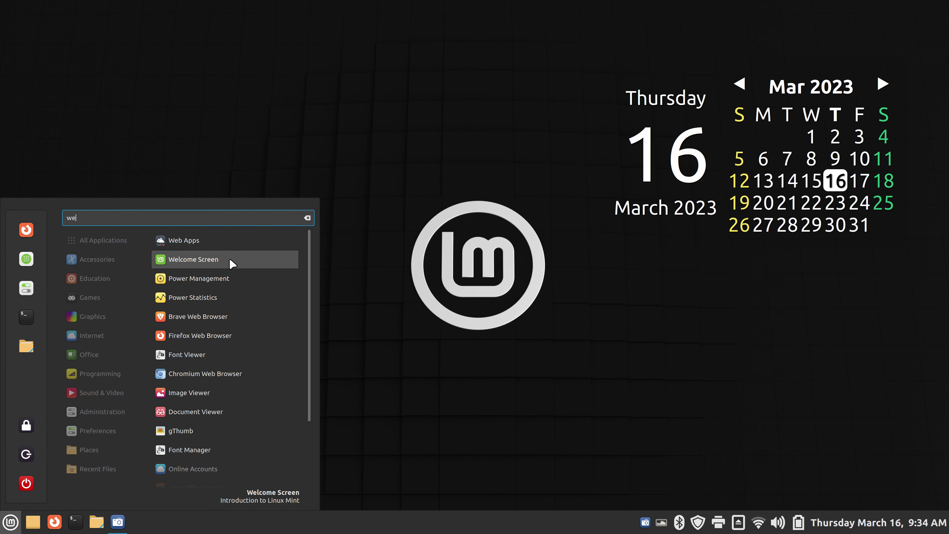
left_click(240, 260)
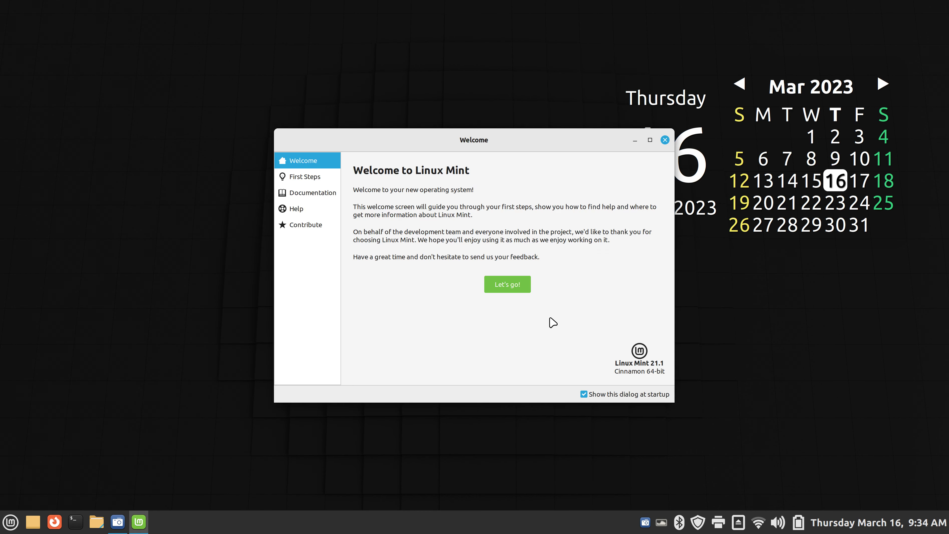
left_click_drag(556, 140, 430, 85)
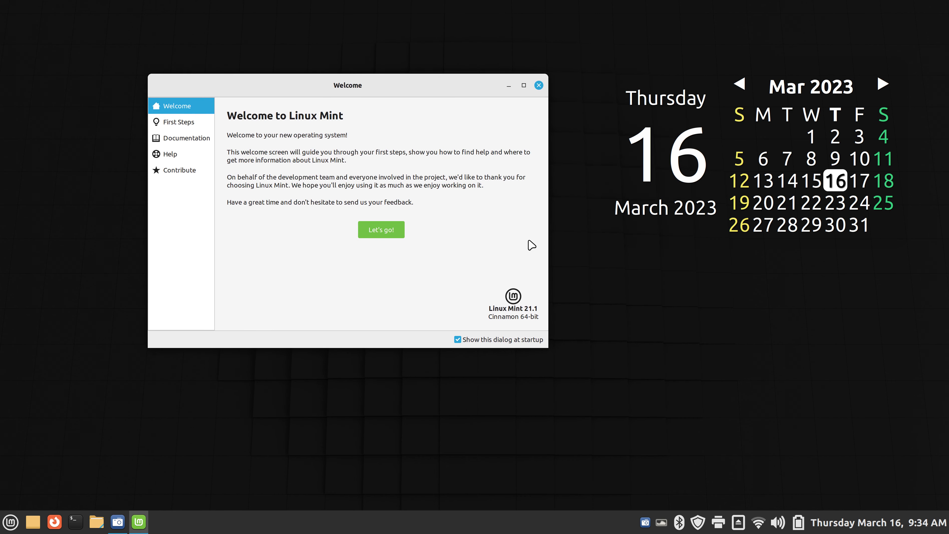
Close the Welcome window
left_click(539, 86)
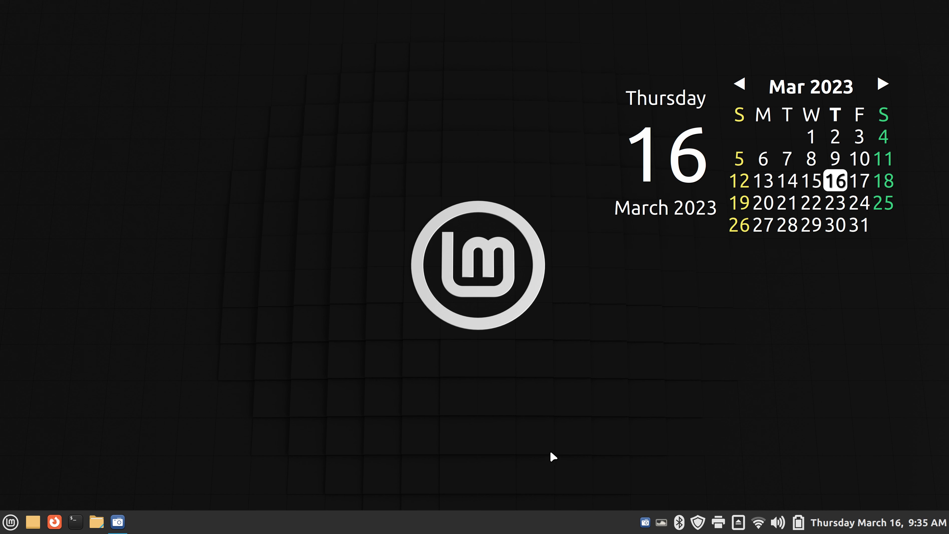
Launch System Settings from the panel's context menu and move its window to the upper left
right_click(439, 524)
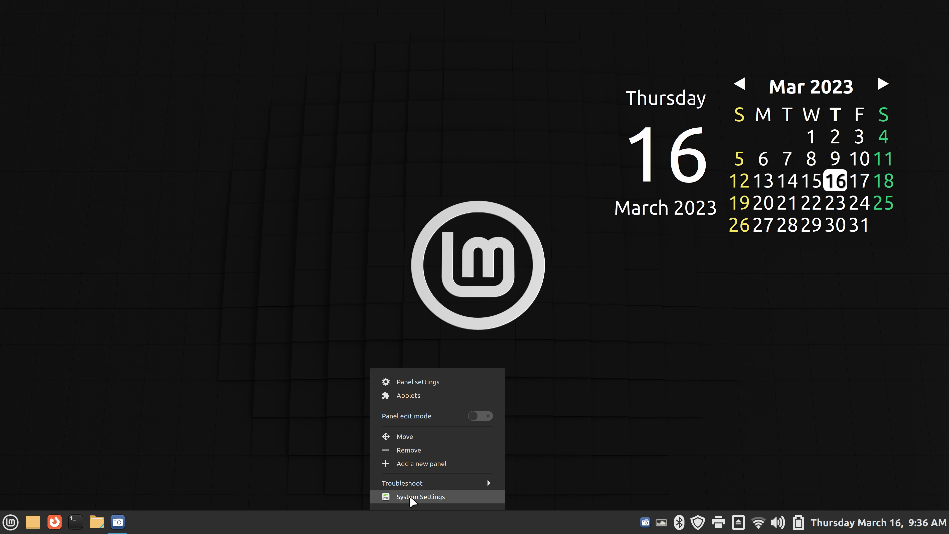
left_click(53, 498)
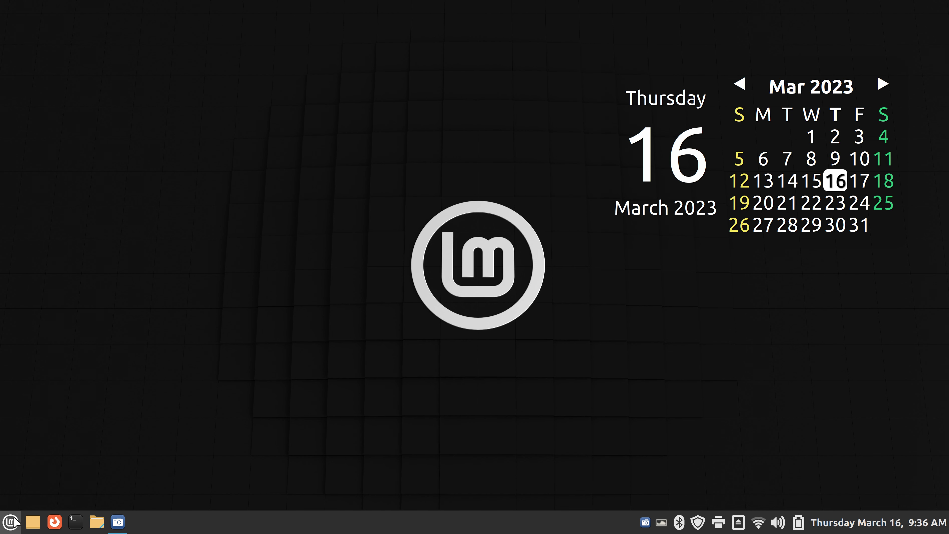
left_click(11, 521)
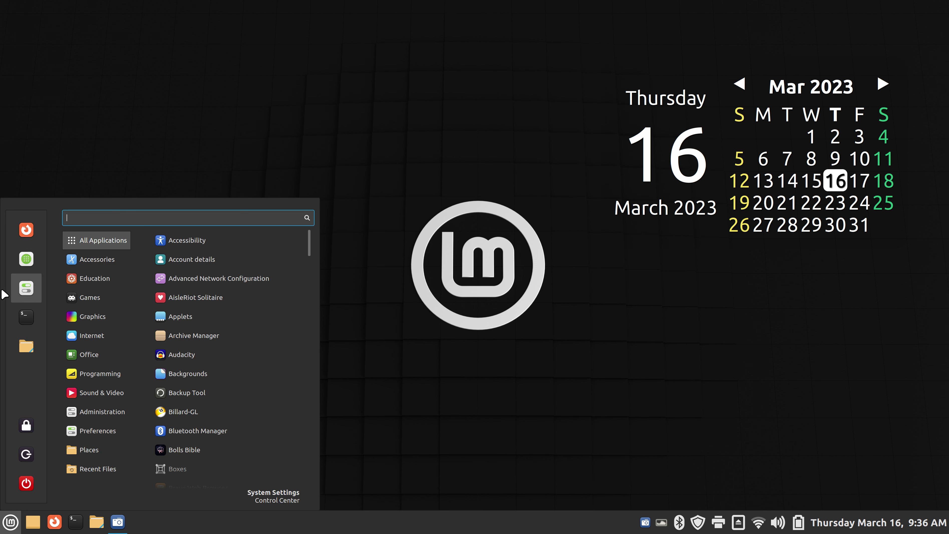
left_click(477, 425)
right_click(490, 527)
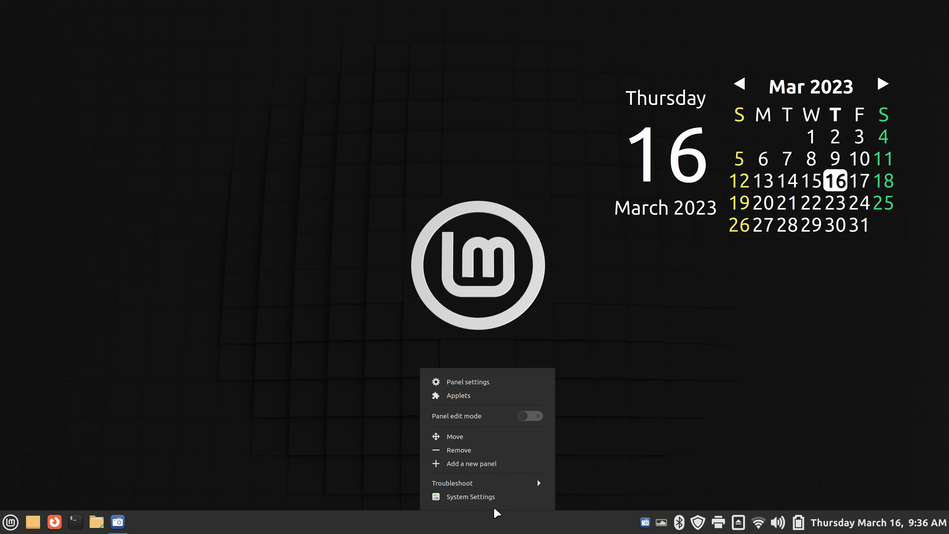
left_click(503, 500)
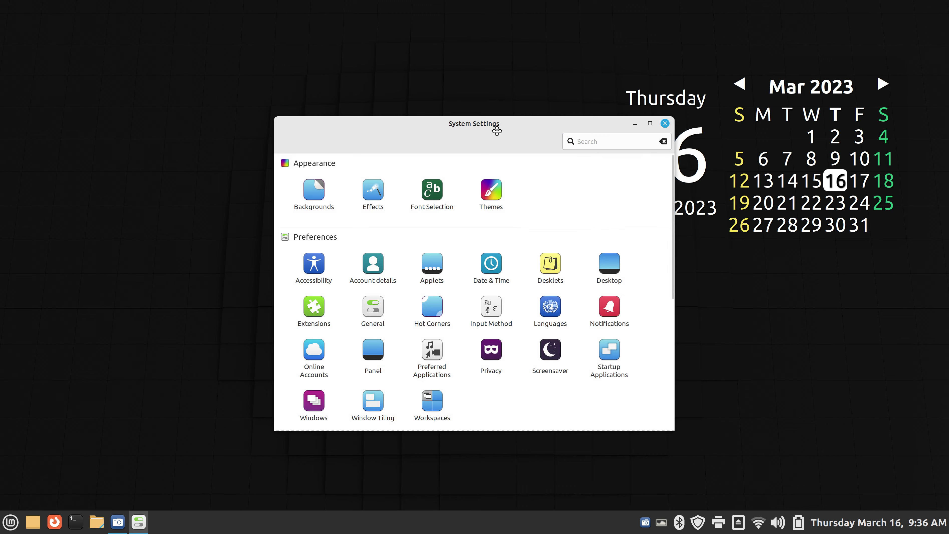
left_click_drag(502, 125, 345, 60)
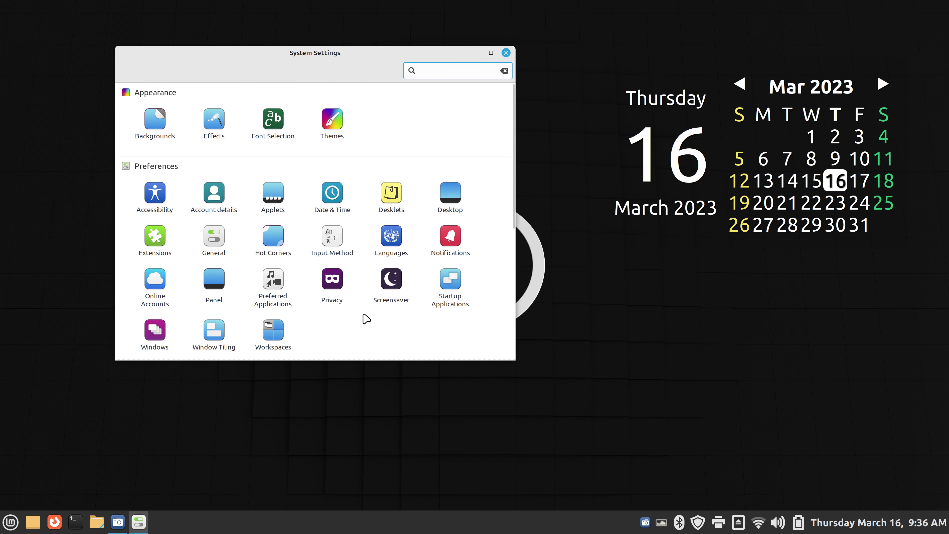
In Accessibility settings, try High contrast on, then turn it back off
left_click(158, 193)
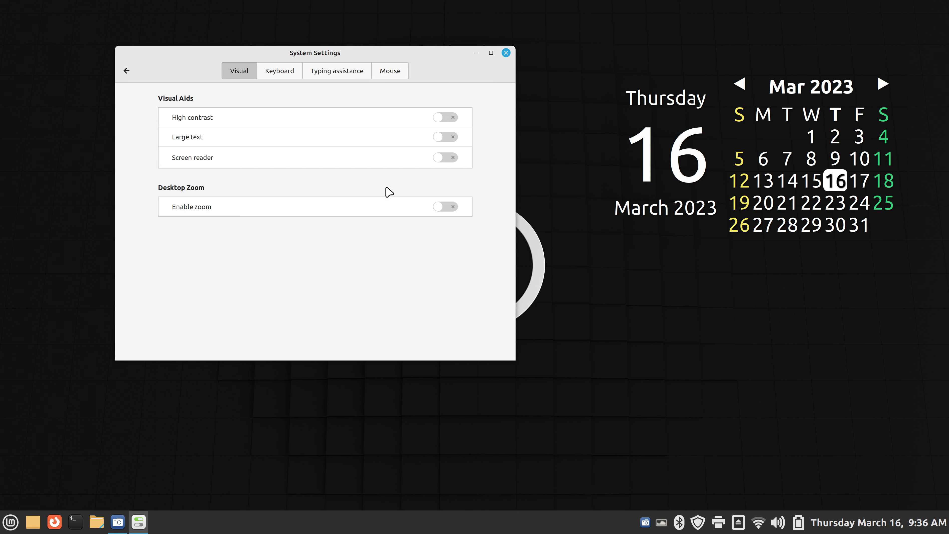
left_click(452, 118)
left_click(8, 521)
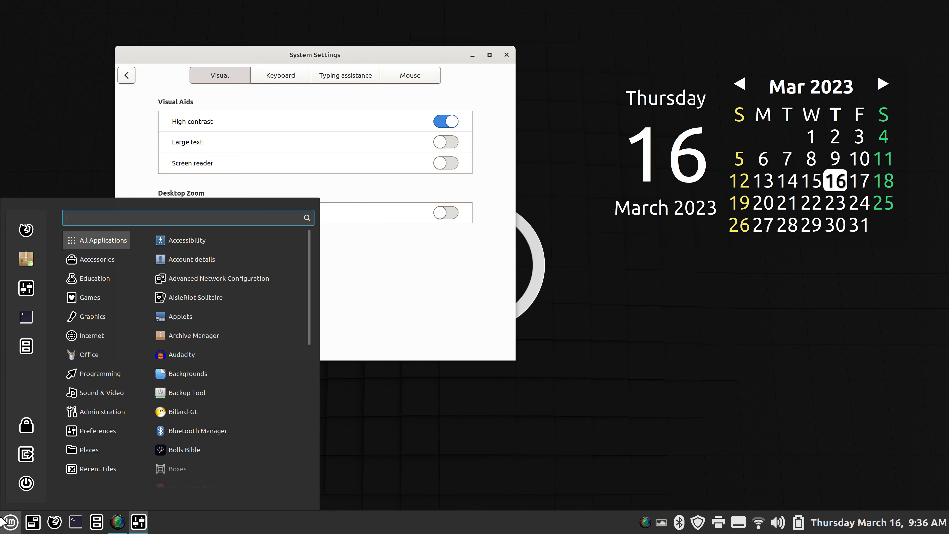
left_click(360, 286)
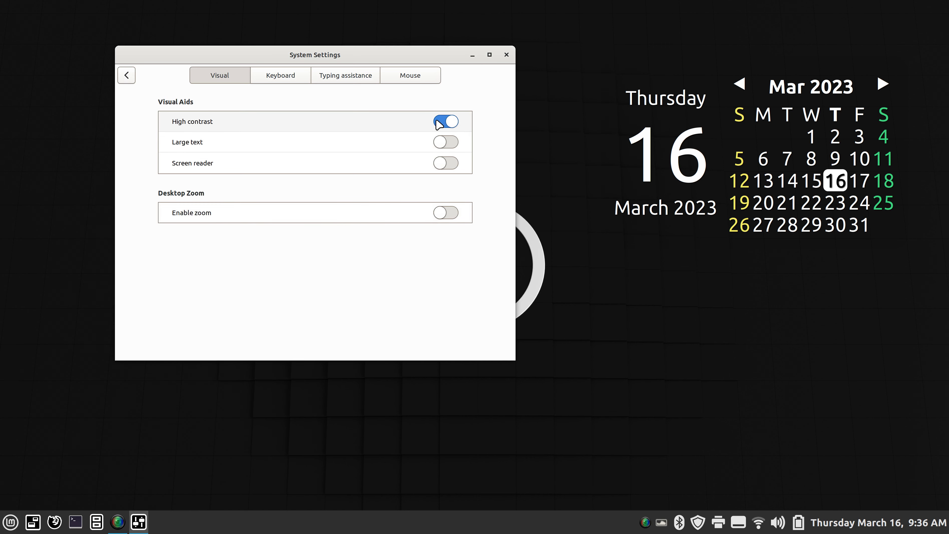
left_click(446, 121)
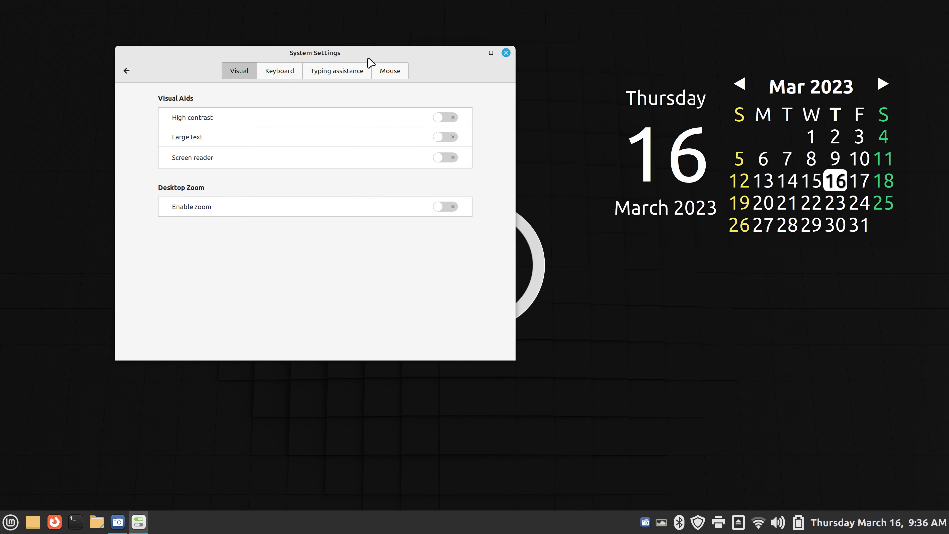
Enable 'Use visual indicator on Caps and Num Lock' on the Keyboard tab and test with Caps Lock
left_click(281, 73)
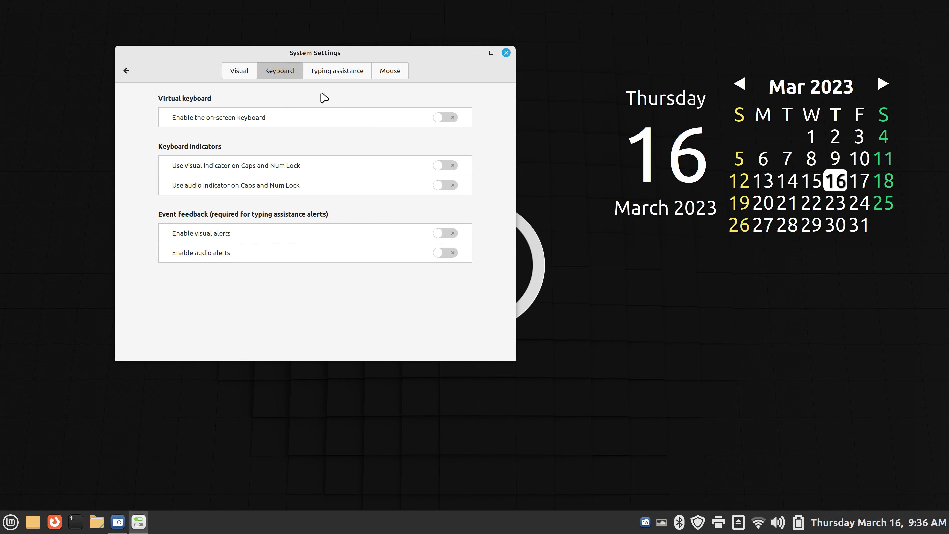
left_click(451, 168)
key("Caps_Lock")
In Notifications, try Small then set the media keys OSD size to Large, testing each with Caps Lock
left_click(128, 72)
left_click(452, 240)
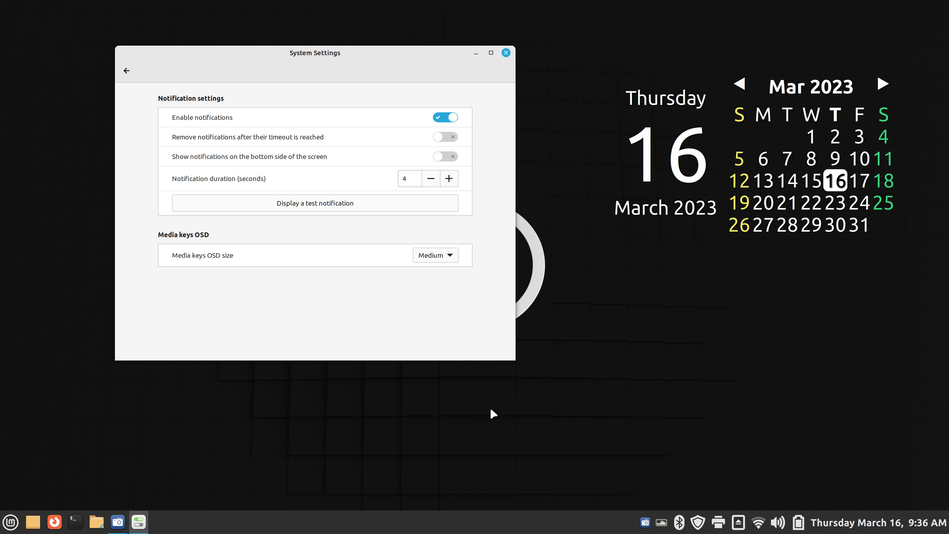
key("Caps_Lock")
left_click(450, 255)
left_click(450, 242)
key("Caps_Lock")
left_click(451, 256)
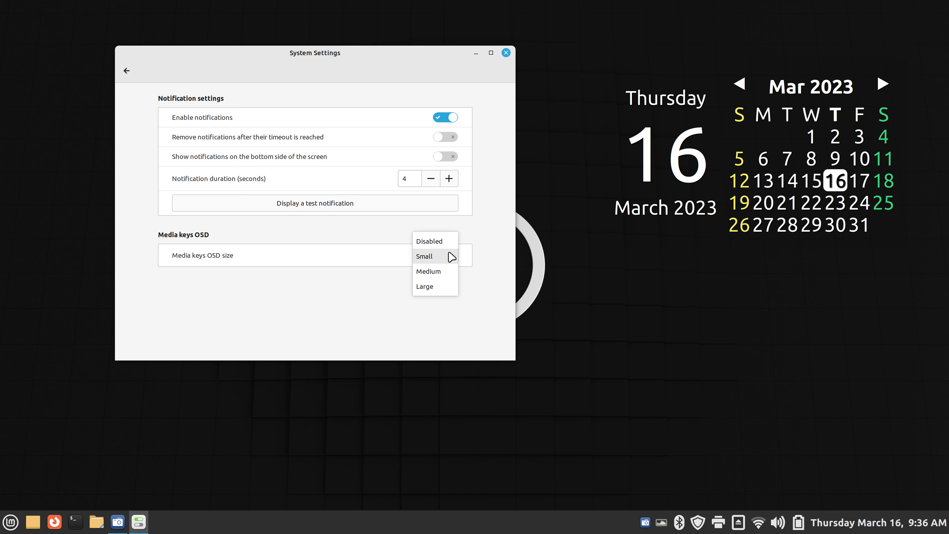
left_click(438, 287)
key("Caps_Lock")
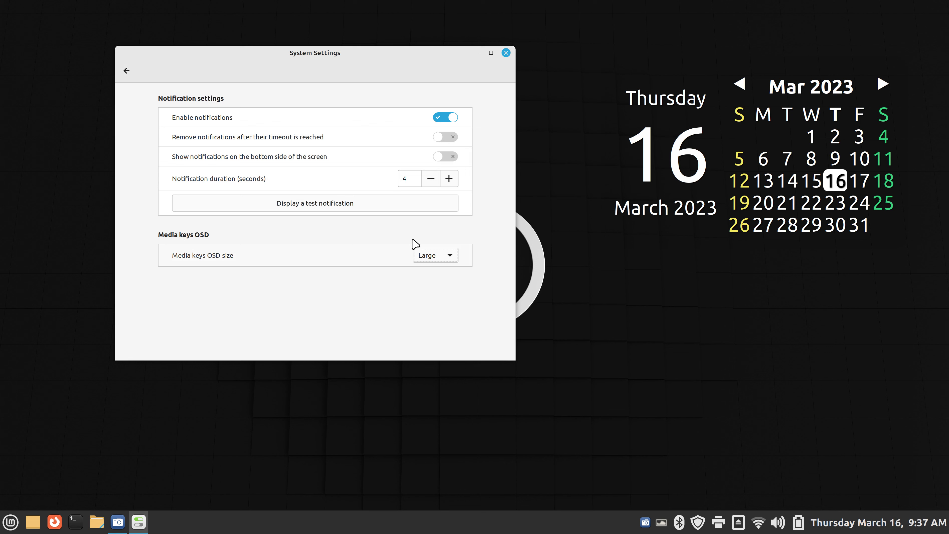
left_click(127, 72)
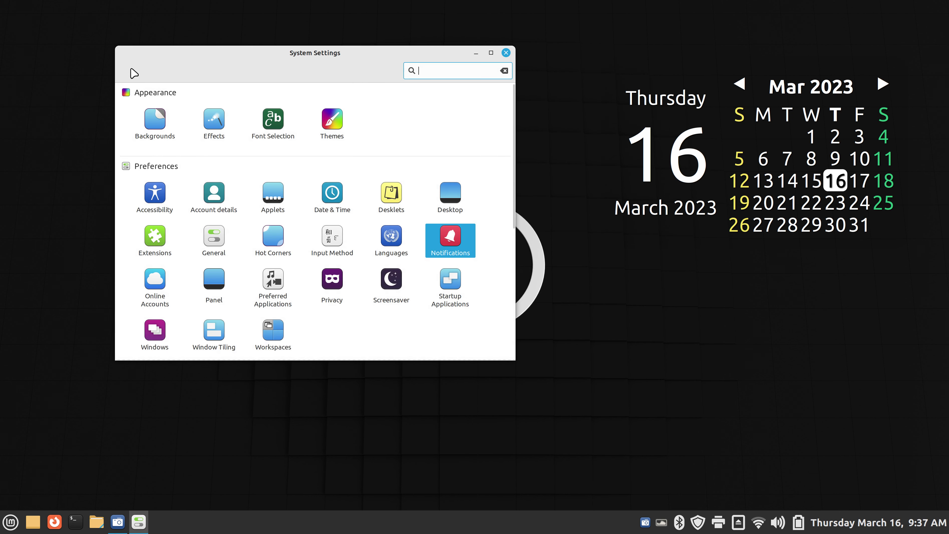
left_click_drag(287, 58, 352, 52)
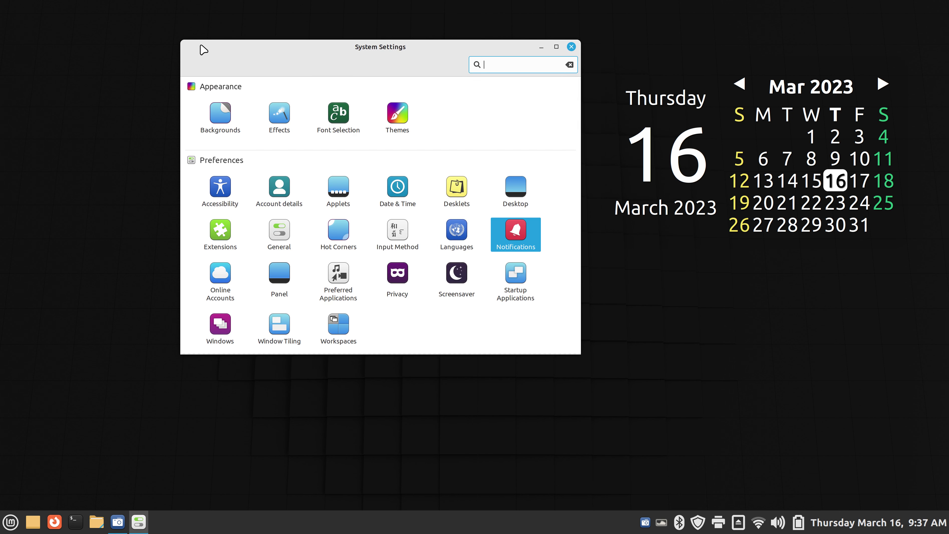
left_click(221, 324)
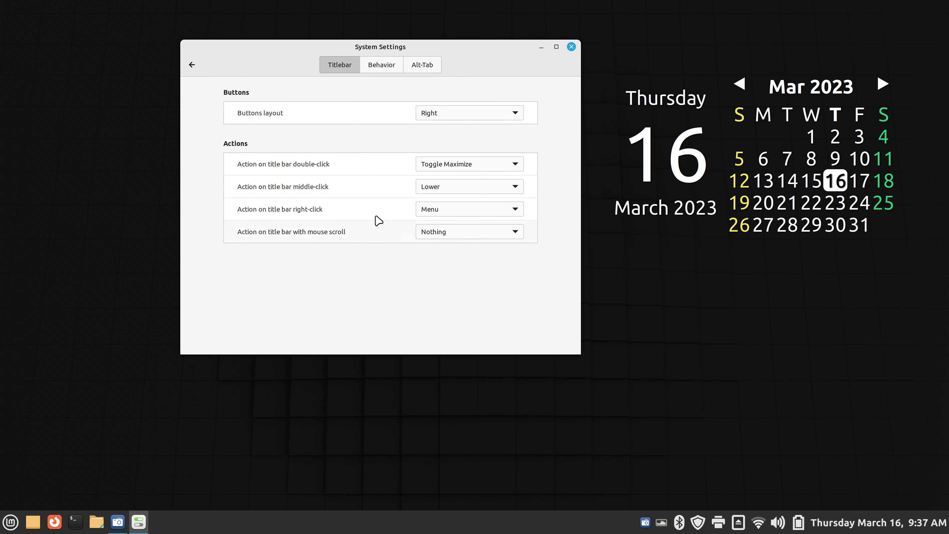
left_click(503, 115)
left_click(500, 128)
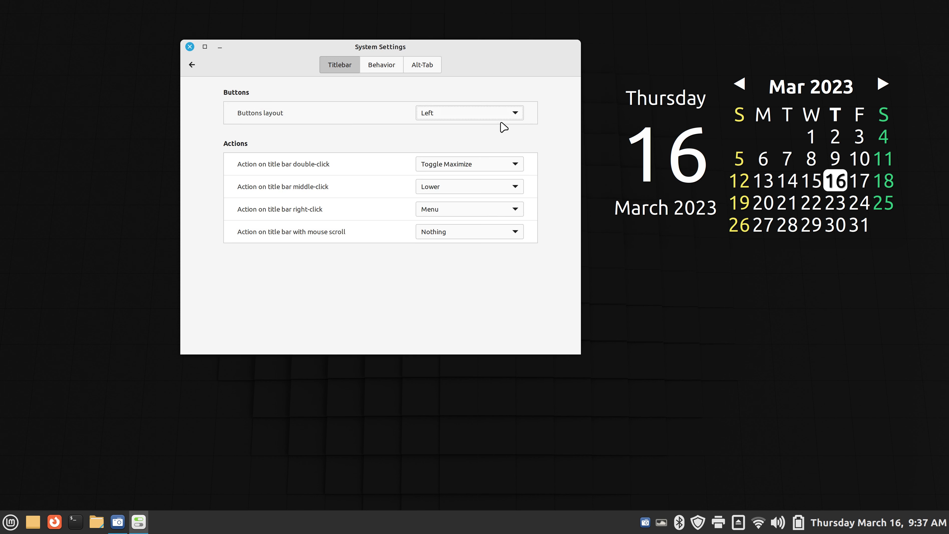
left_click(457, 120)
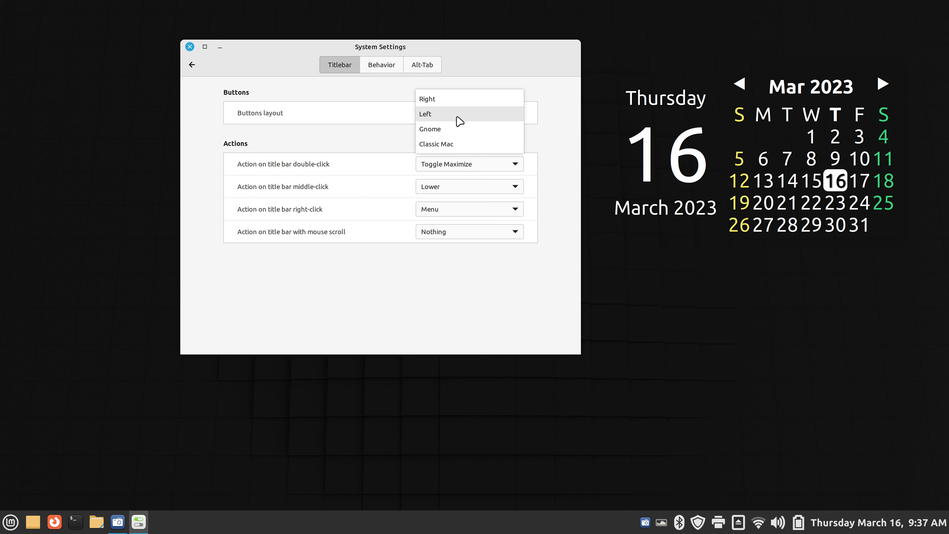
left_click(457, 115)
left_click(467, 114)
left_click(479, 100)
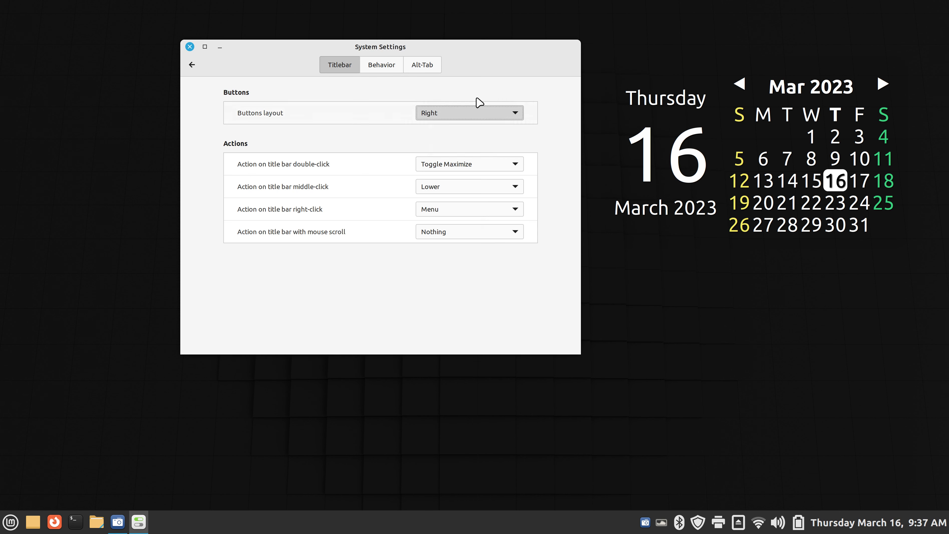
left_click(192, 65)
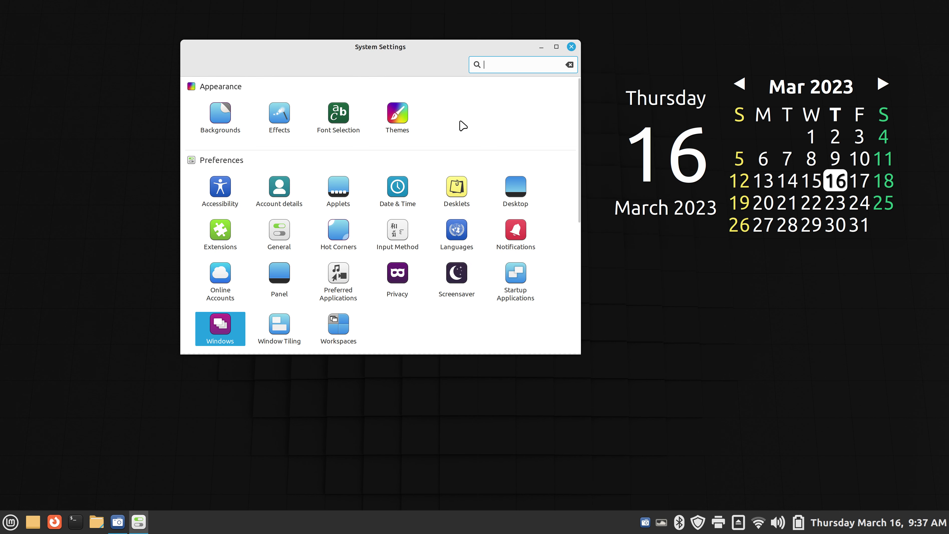
Move System Settings up-left and view the Desklets manager with Calendar active
left_click_drag(434, 46, 375, 33)
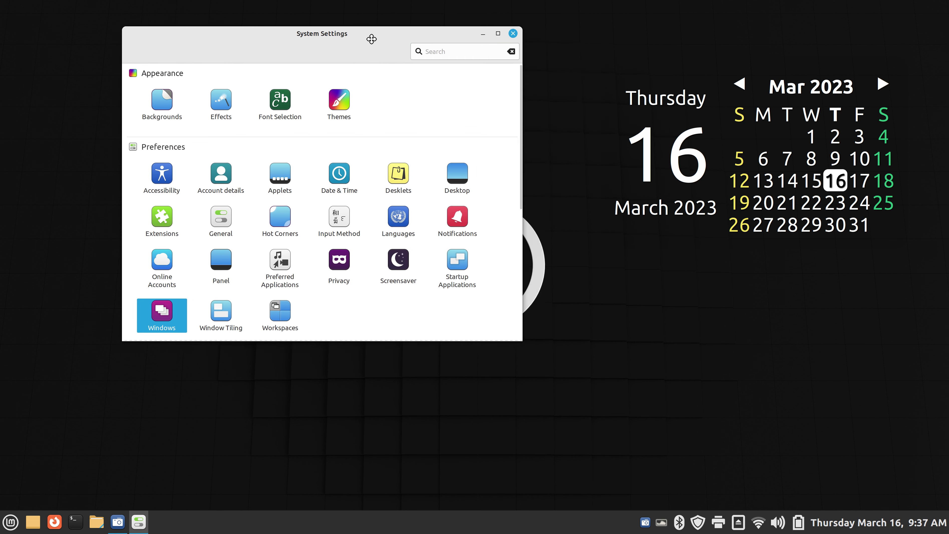
left_click(398, 178)
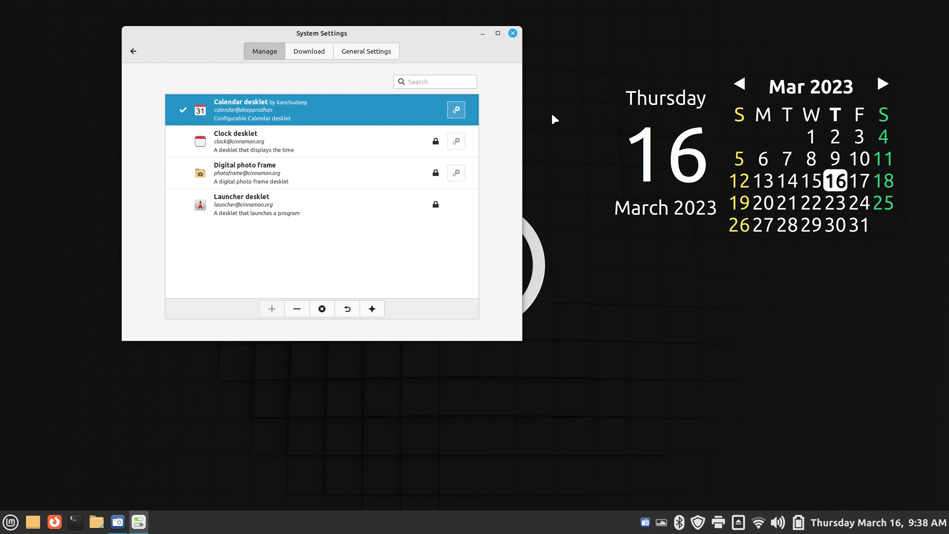
Close System Settings and set the Calendar desklet font size to about 31.7 pt
left_click(512, 33)
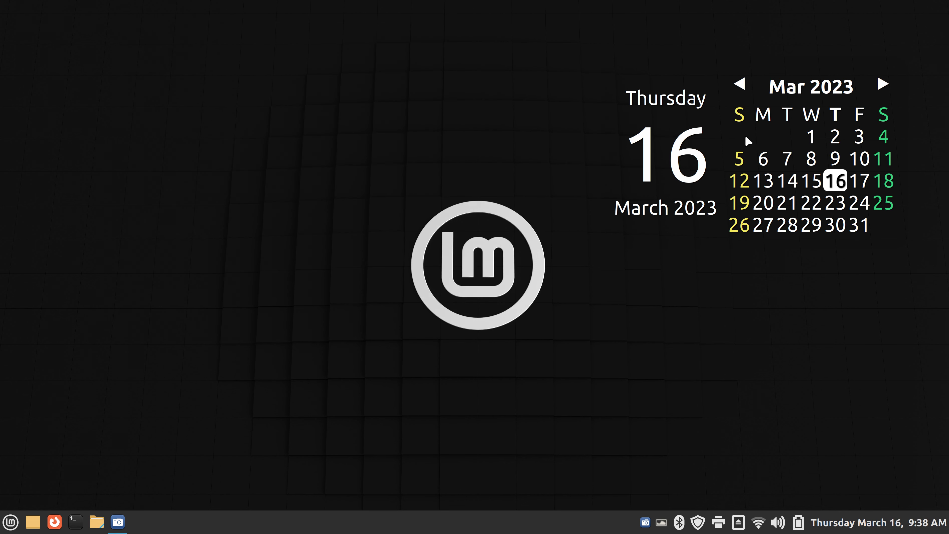
right_click(758, 143)
left_click(564, 88)
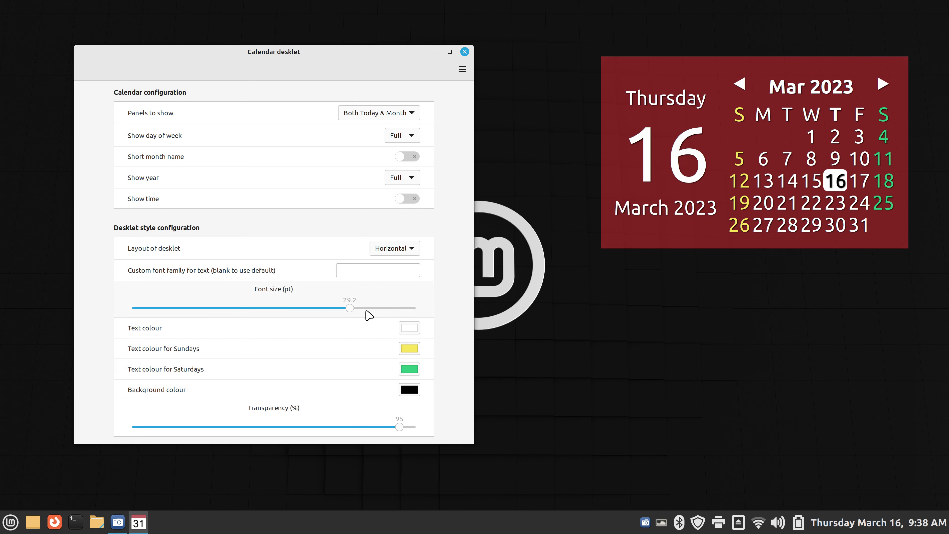
left_click_drag(350, 309, 403, 310)
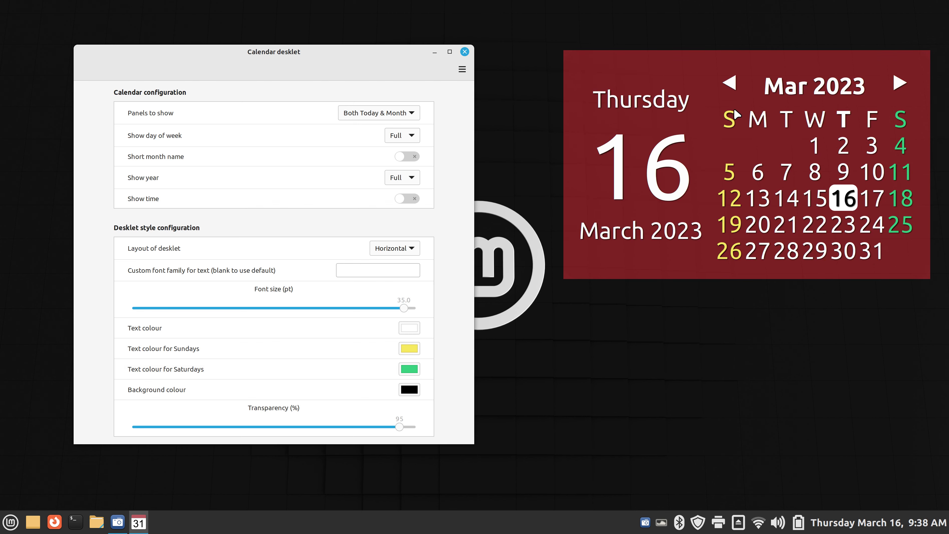
left_click_drag(405, 308, 378, 317)
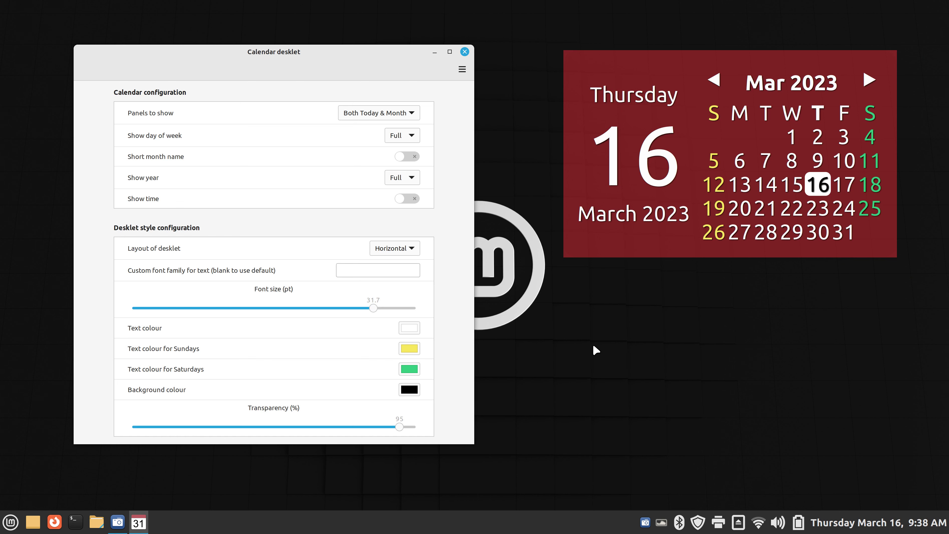
Close the desklet settings and set the wallpaper to the Vanessa collection's Greece image
left_click(465, 52)
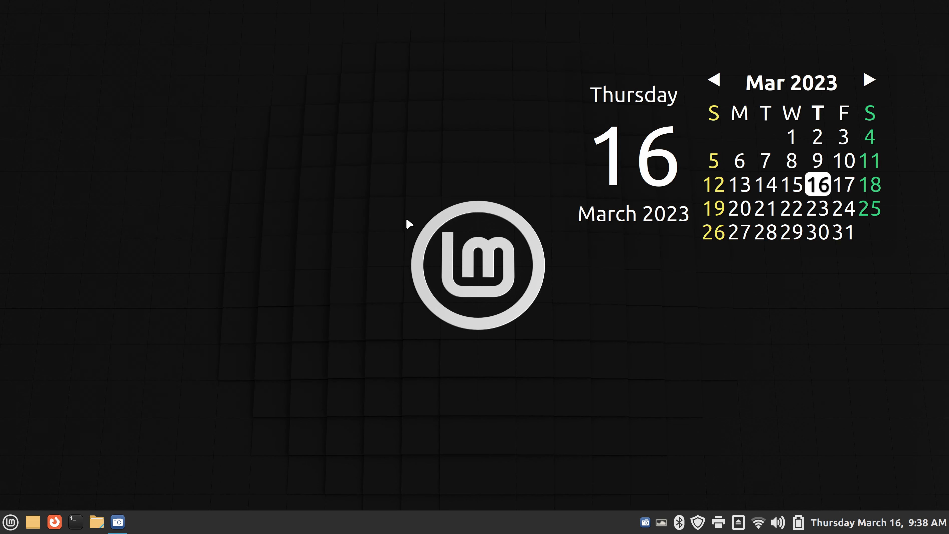
right_click(337, 222)
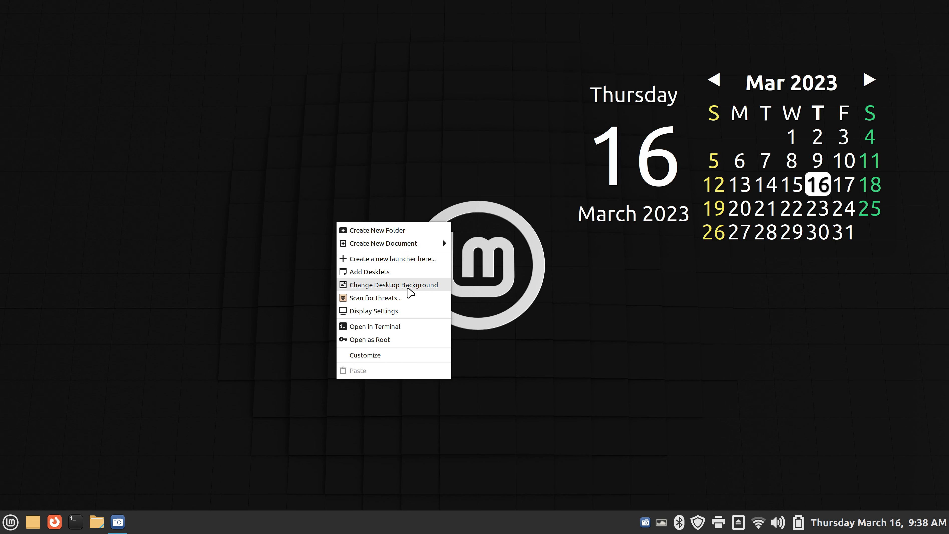
left_click(403, 286)
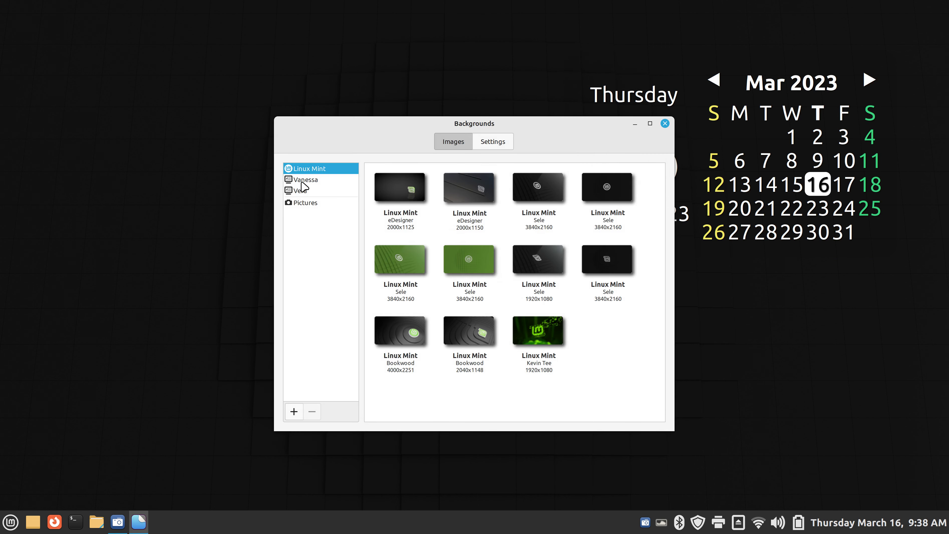
left_click(303, 180)
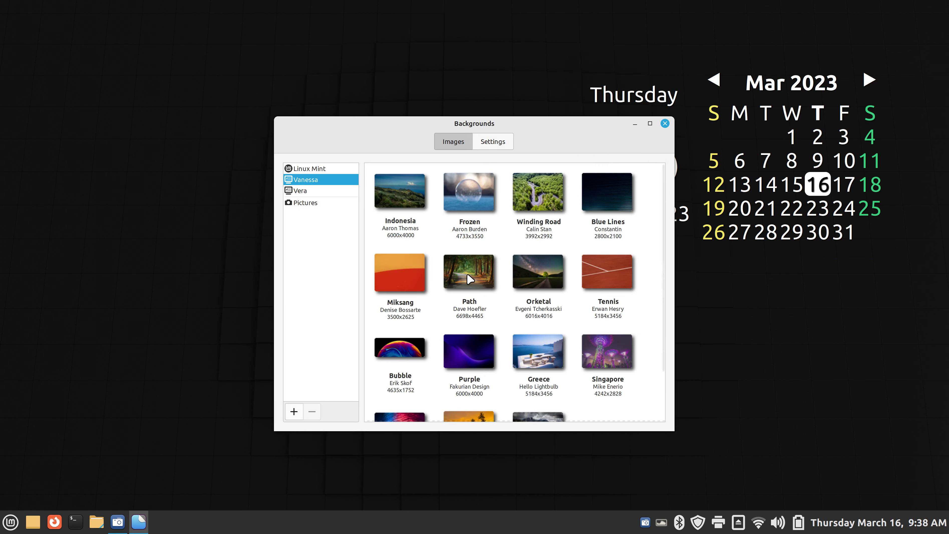
left_click(538, 351)
left_click(665, 124)
Set the Calendar desklet's transparency to 100% and close its settings
right_click(677, 160)
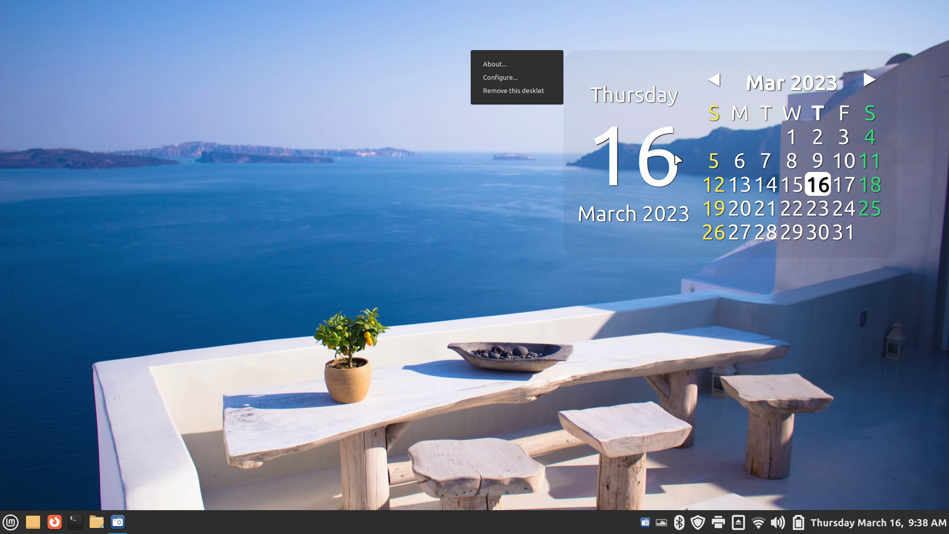
left_click(509, 78)
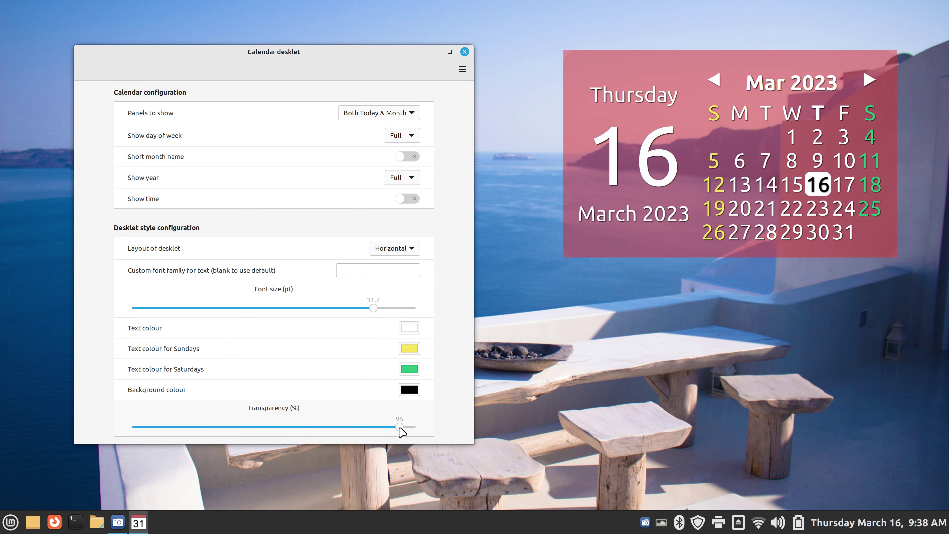
left_click_drag(399, 428, 424, 432)
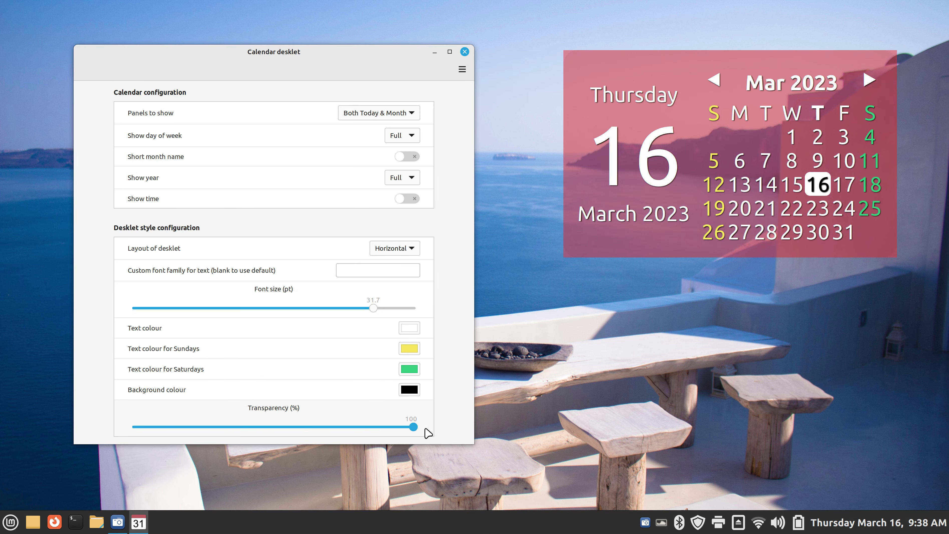
left_click(464, 53)
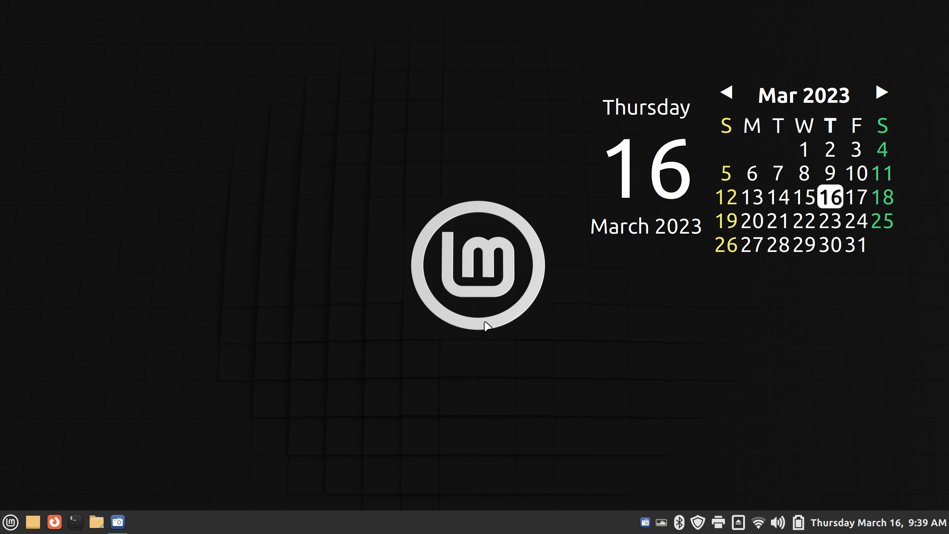
key("Caps_Lock")
Open the Applets manager from the panel's context menu to list installed applets
right_click(416, 524)
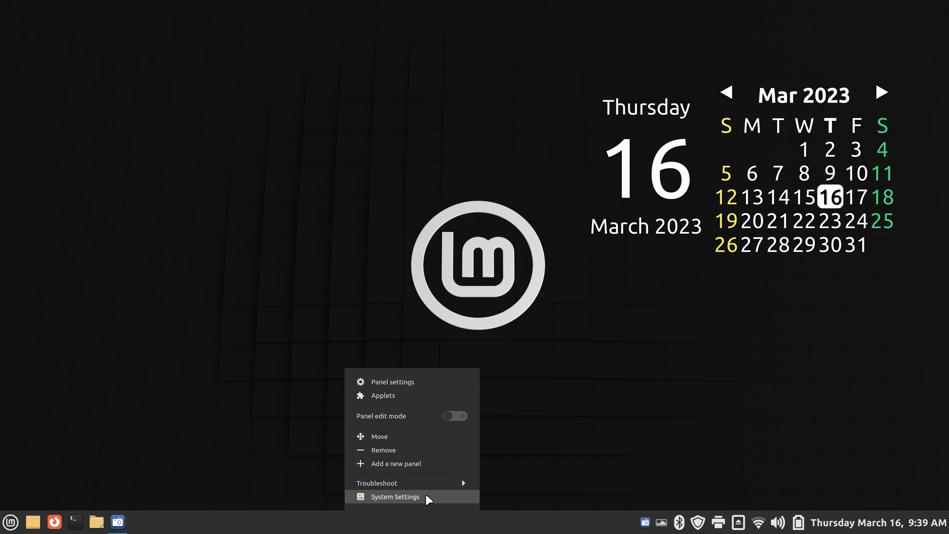
left_click(426, 496)
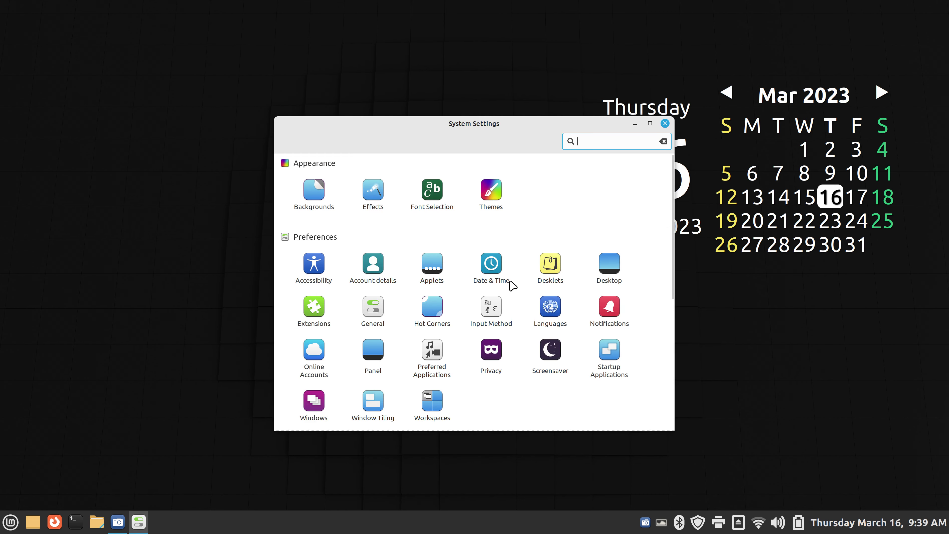
left_click(431, 271)
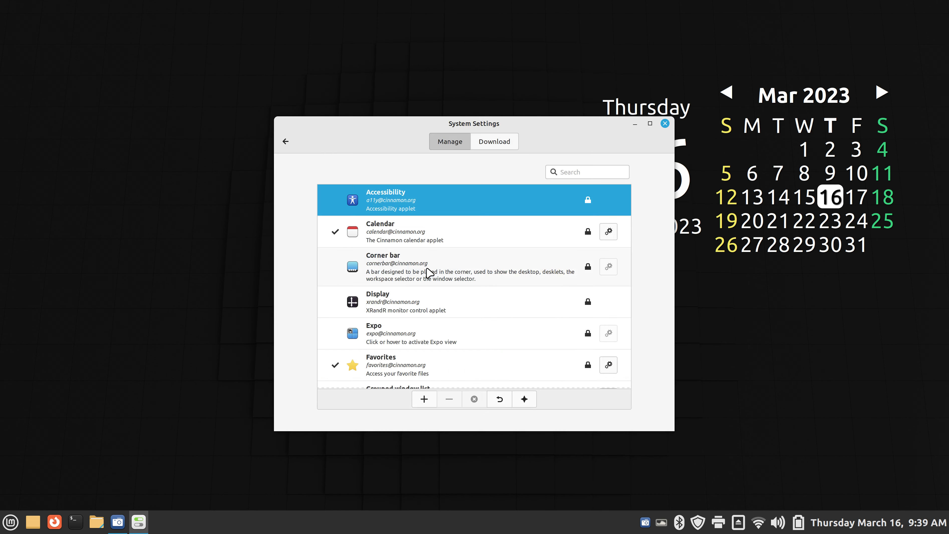
left_click(665, 123)
right_click(547, 529)
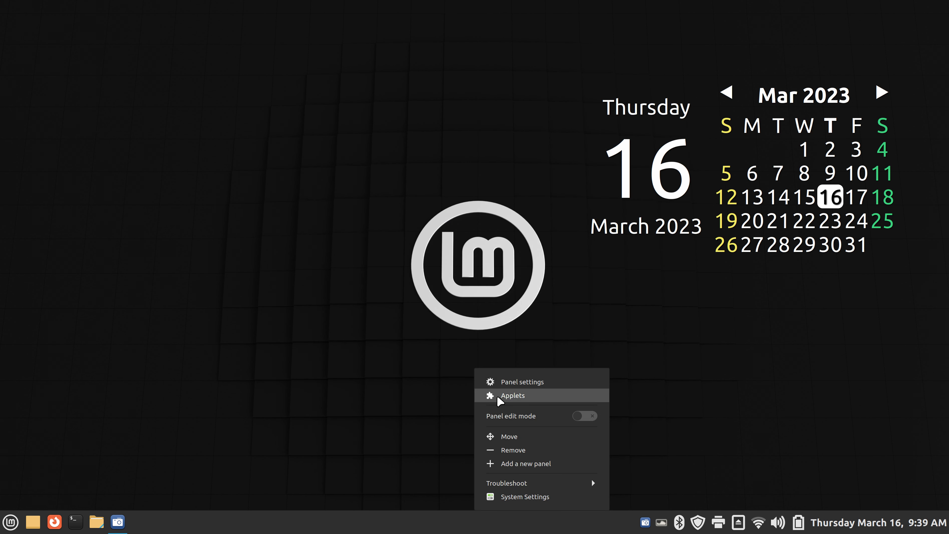
left_click(507, 397)
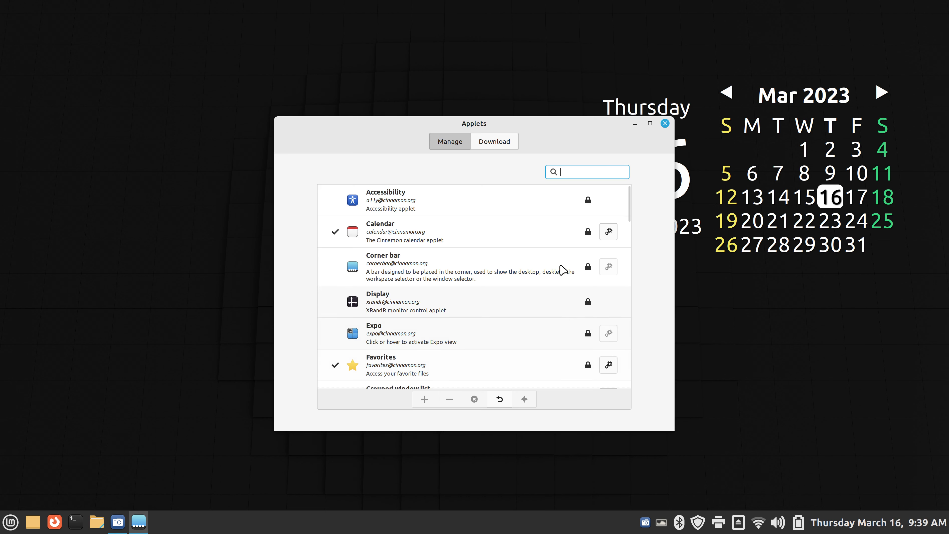
Search downloadable applets for 'cap' and install Lock keys indicator with notifications
left_click(504, 143)
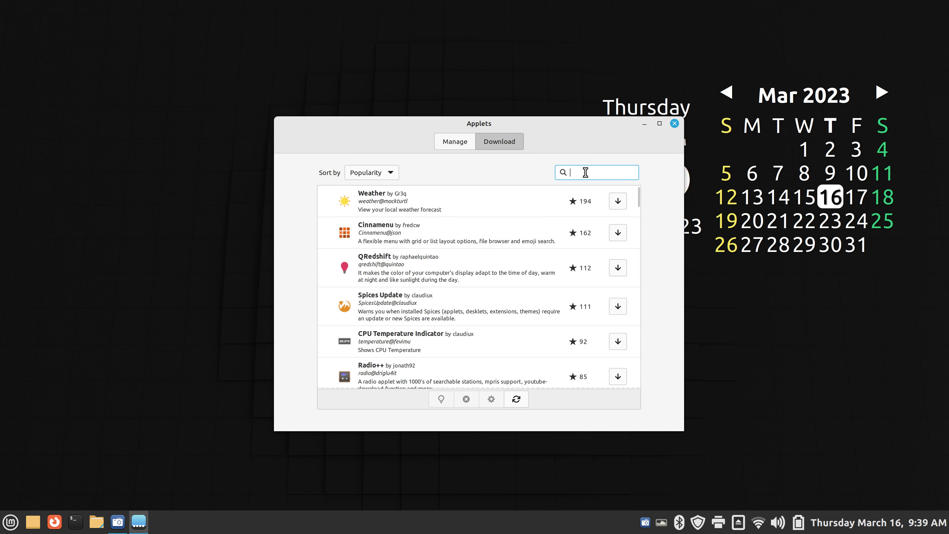
type("ca")
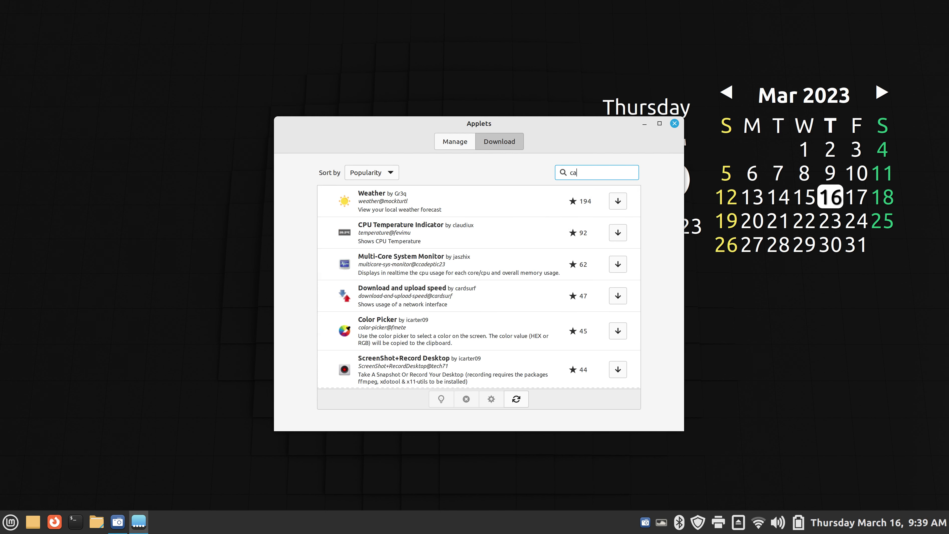
type("p")
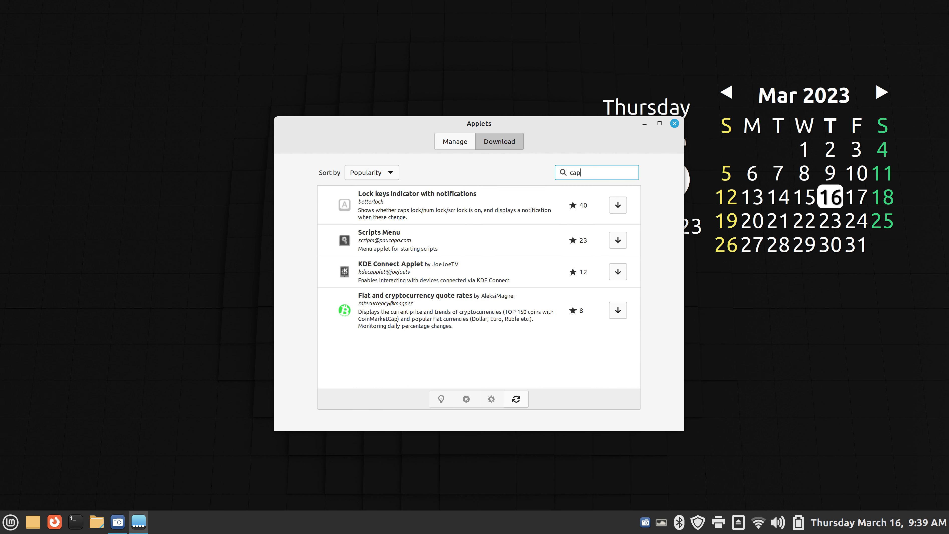
left_click(405, 208)
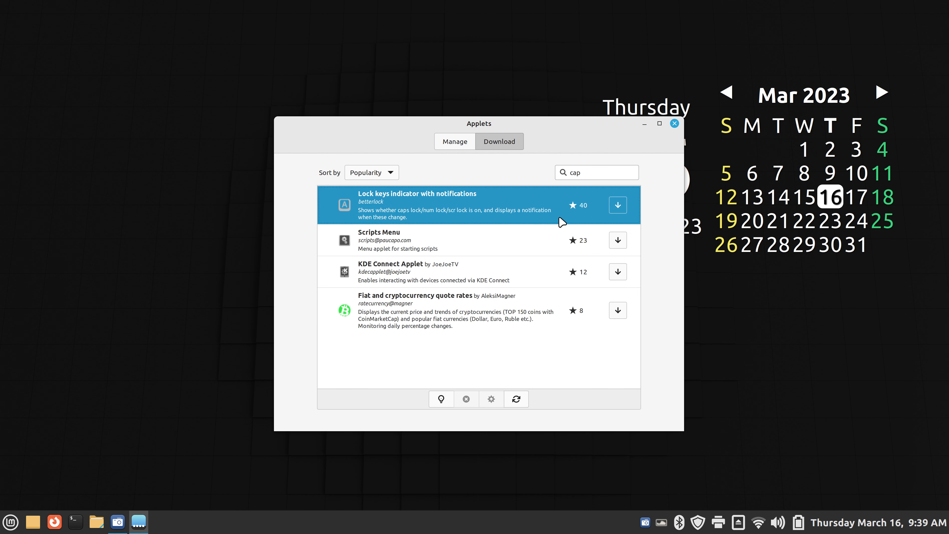
left_click(618, 206)
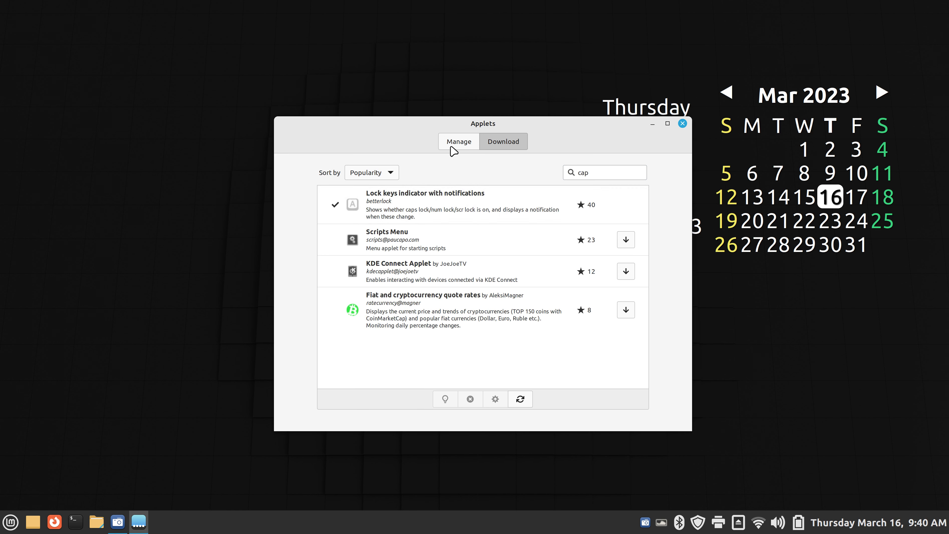
left_click(463, 143)
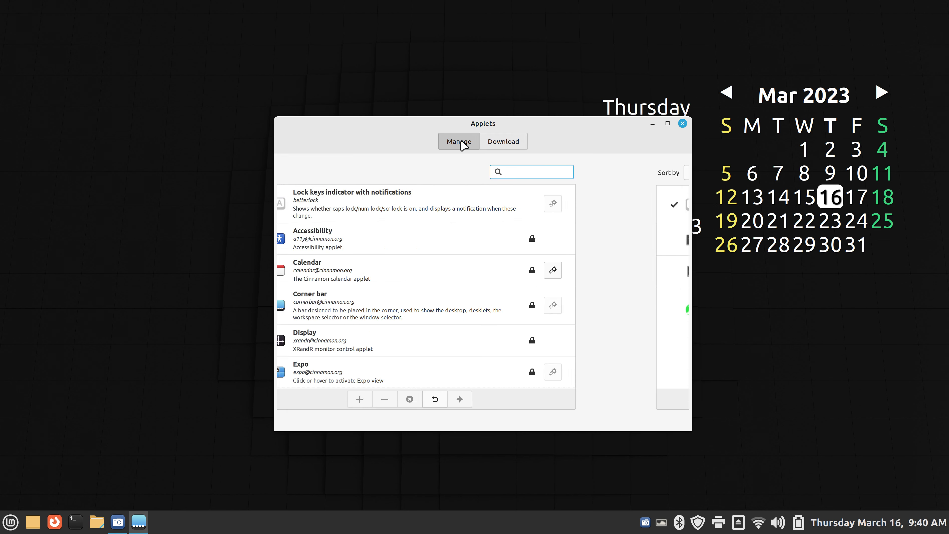
Put the Lock keys applet on the panel with notifications, caps lock and num lock indicators on
left_click(401, 201)
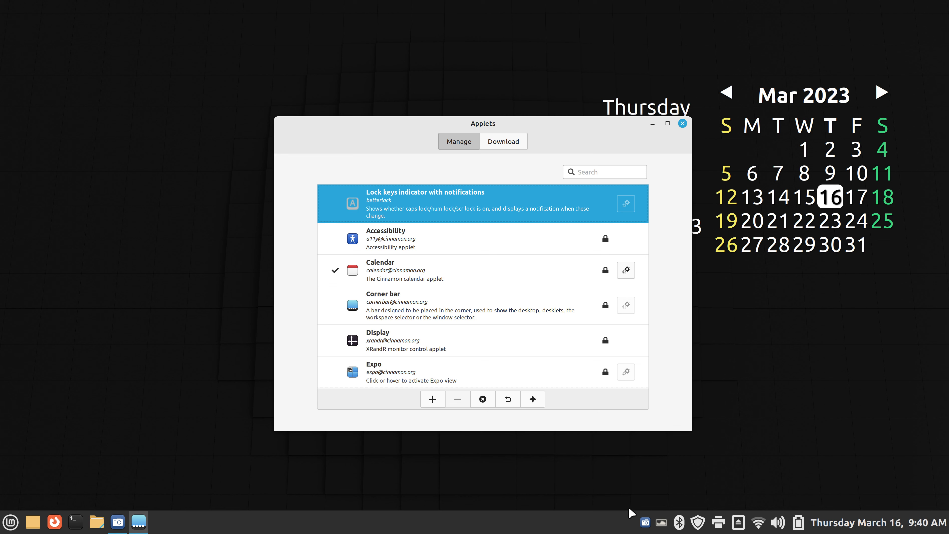
left_click(435, 400)
left_click(626, 205)
left_click_drag(314, 25, 528, 131)
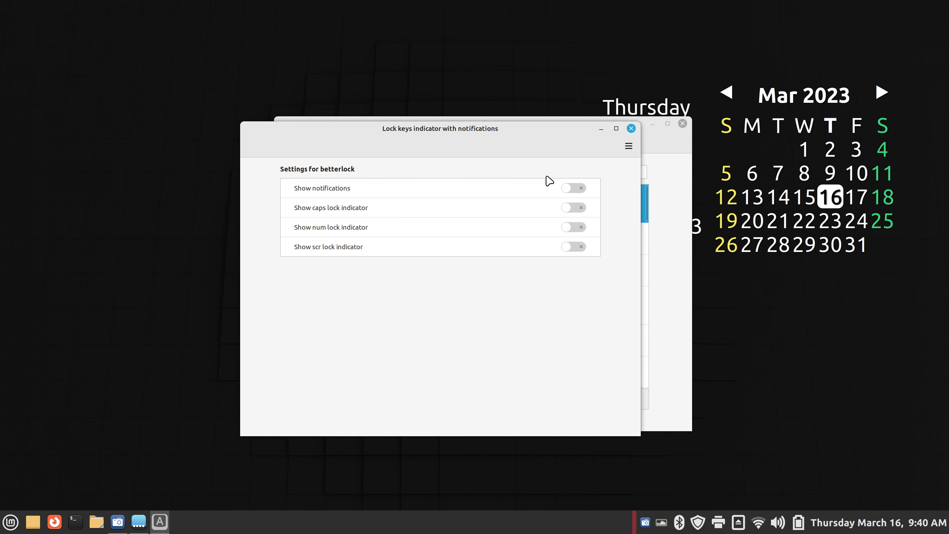
left_click(581, 190)
left_click(578, 212)
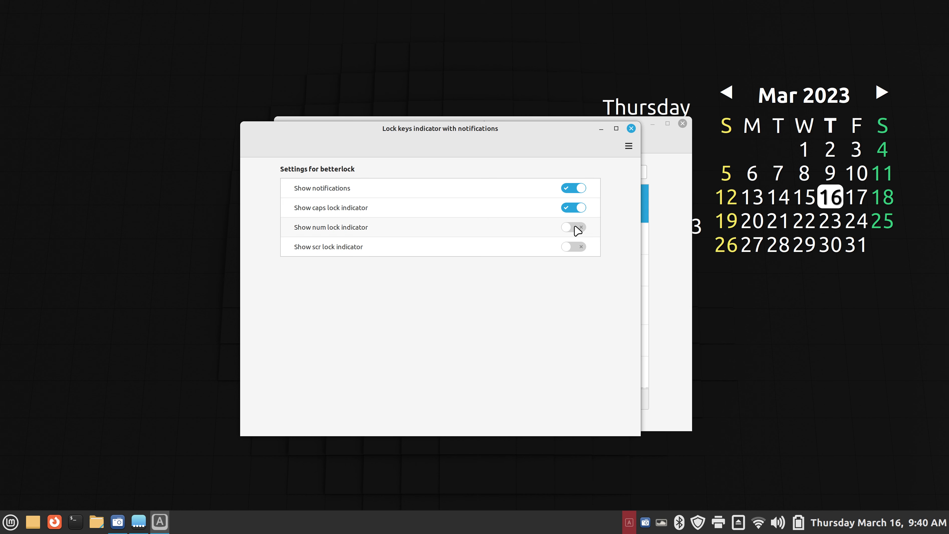
left_click(578, 229)
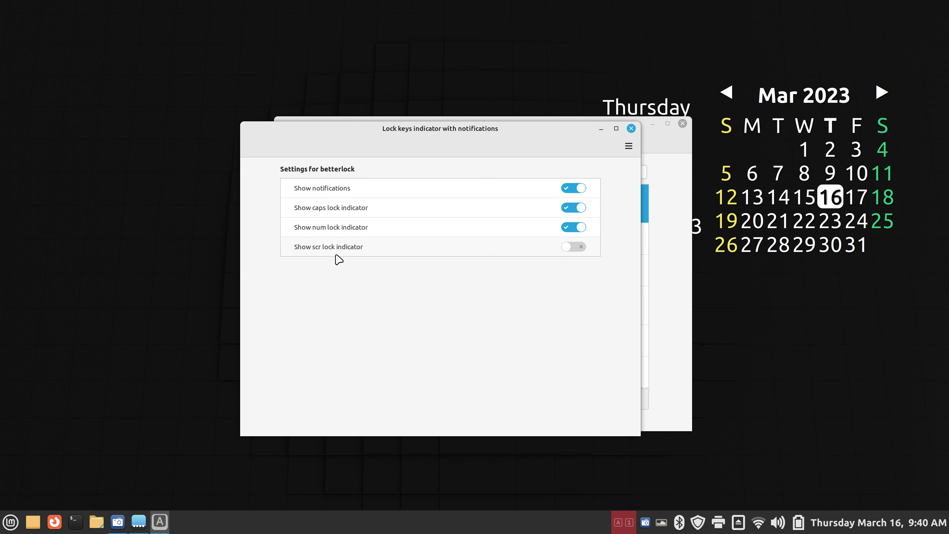
Close the Lock keys settings and Applets window, turn Num Lock on, and dismiss its notification
left_click(632, 128)
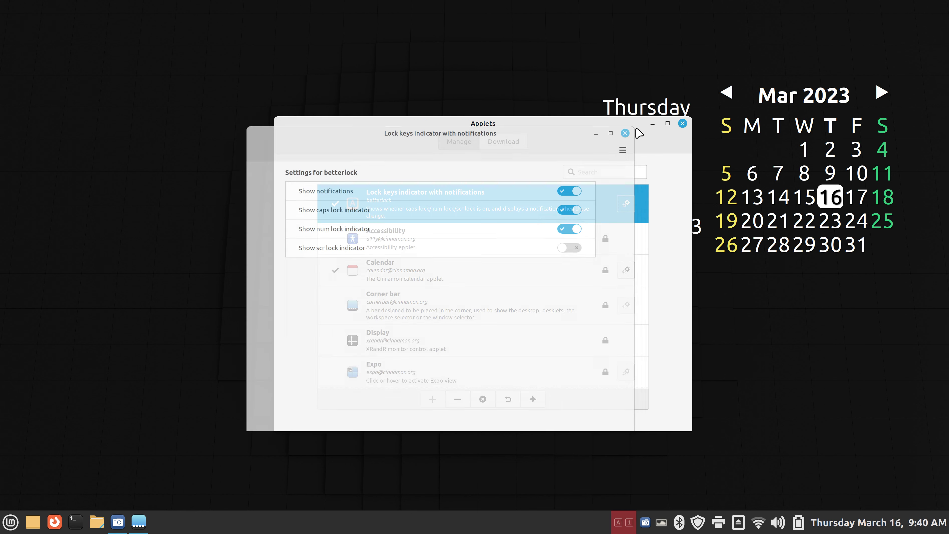
left_click(682, 124)
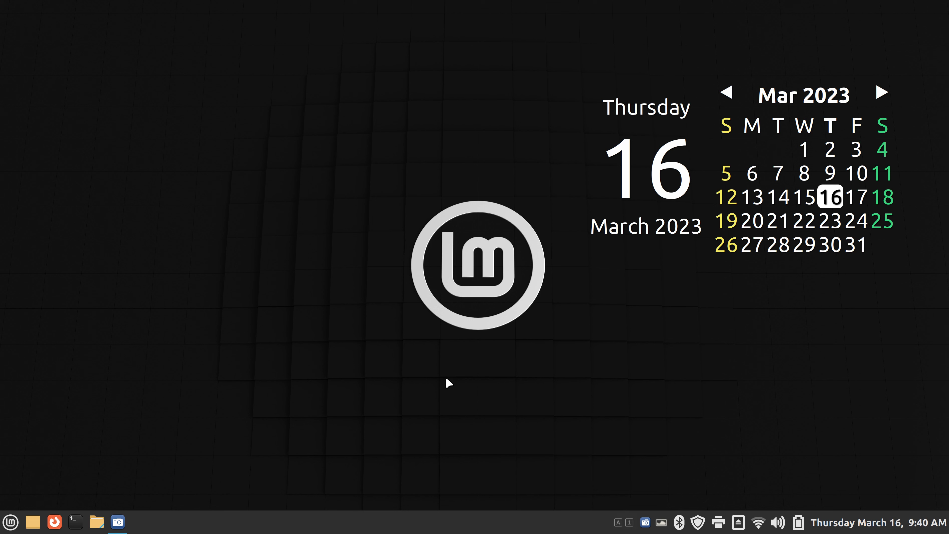
key("Num_Lock")
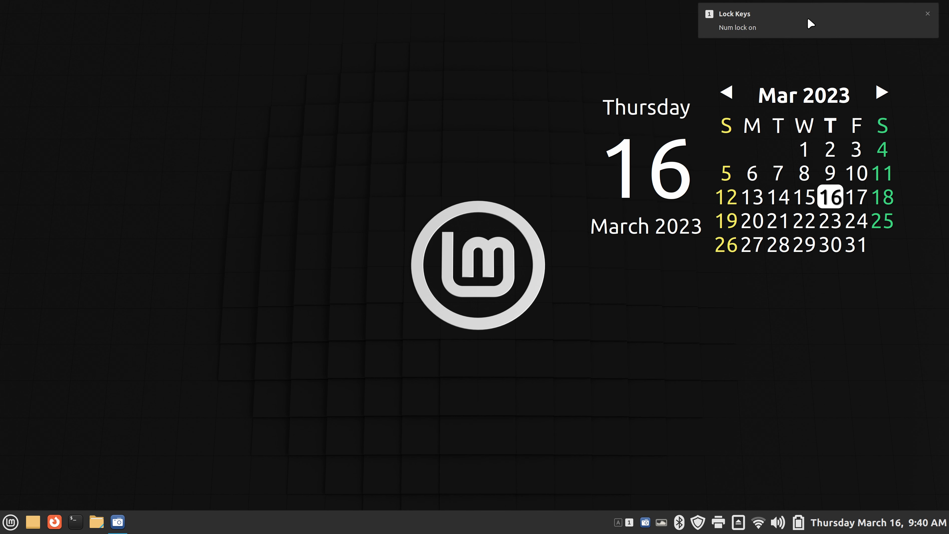
left_click(779, 33)
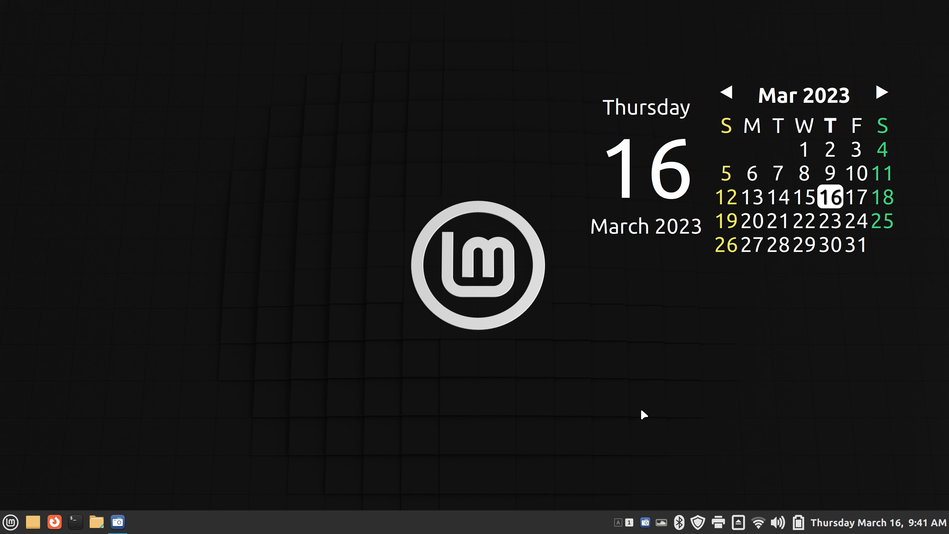
key("Caps_Lock")
key("Caps_Lock")
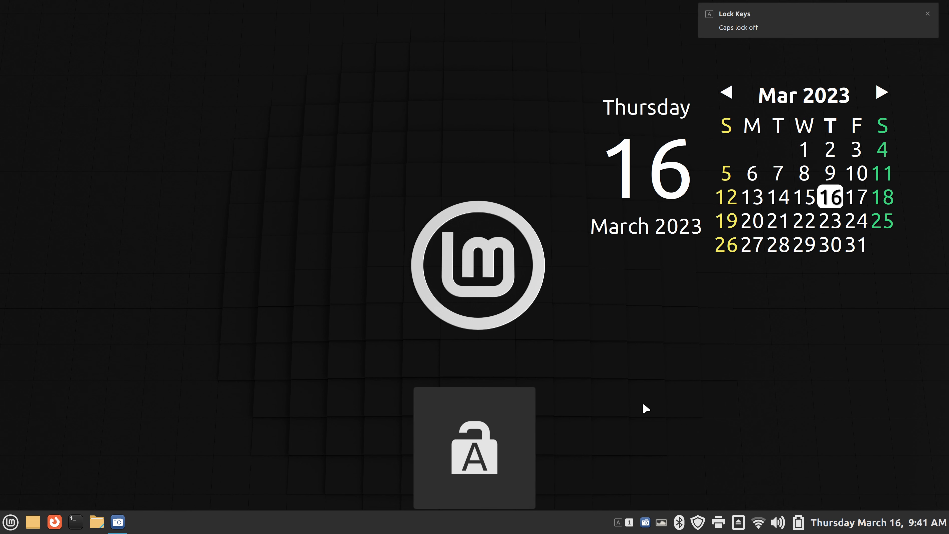